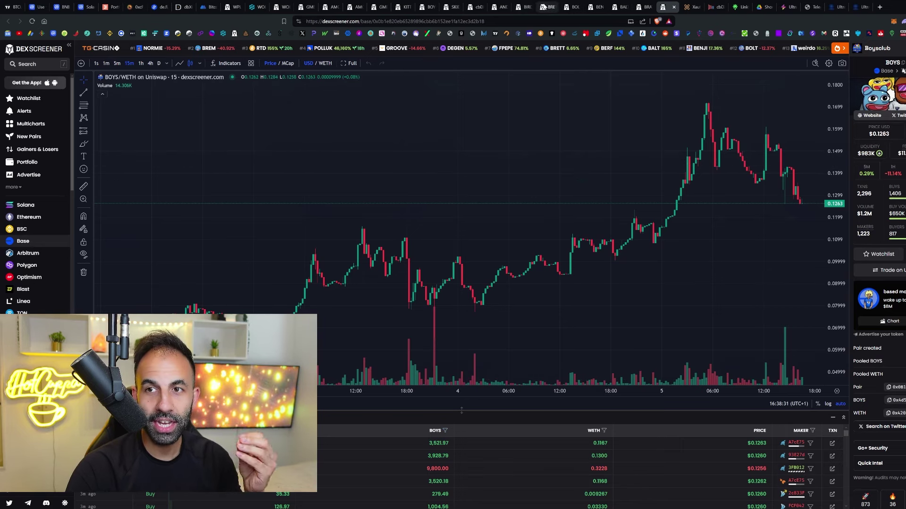
Step: Review the BRETT/WETH chart panned to recent candles, then move to the ANDY/WETH chart
left_click(544, 6)
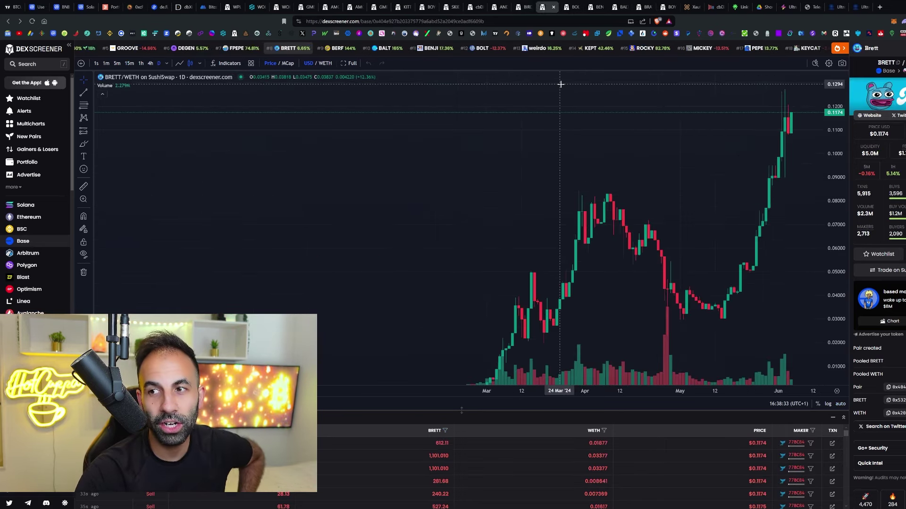
mouse_move(748, 188)
left_mouse_down()
mouse_move(656, 205)
mouse_move(659, 177)
left_mouse_up()
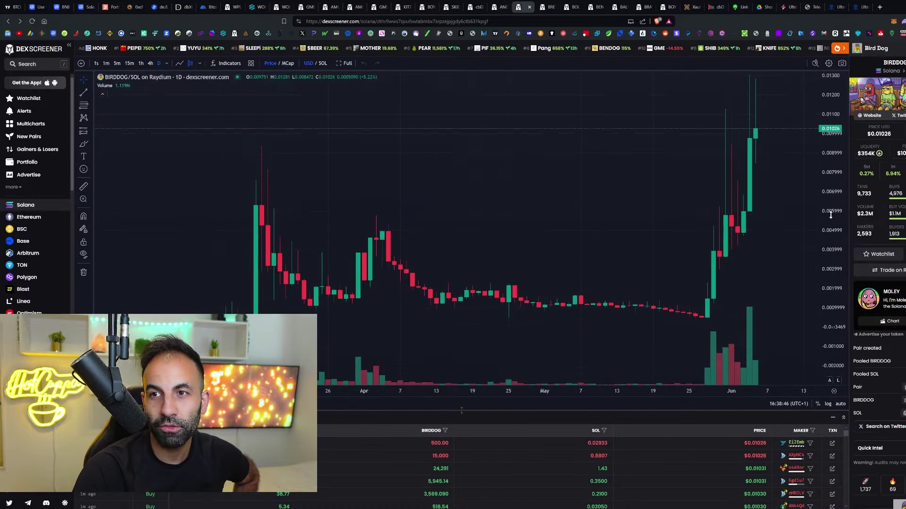
key("ctrl+shift+Tab")
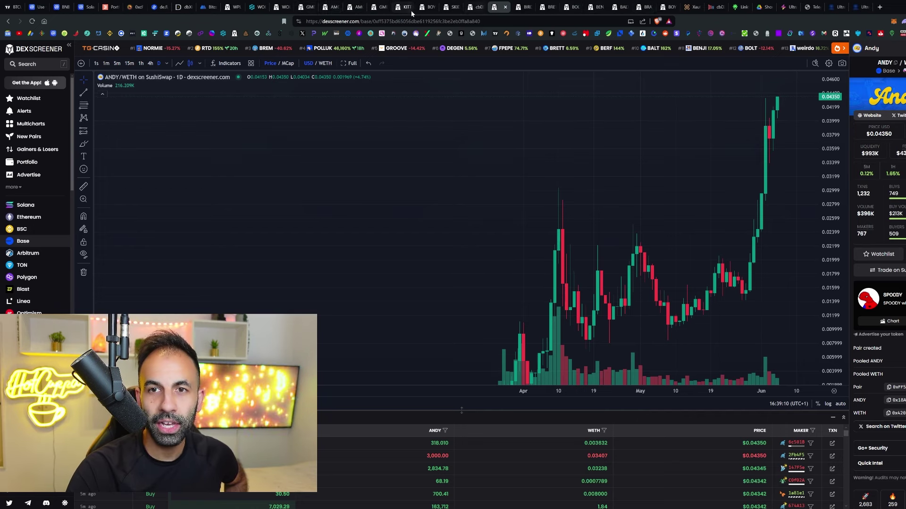
Step: Compare the WOLF/WETH and BIRDDOG/SOL charts, stretching BIRDDOG's price scale to fit its spike
left_click(281, 7)
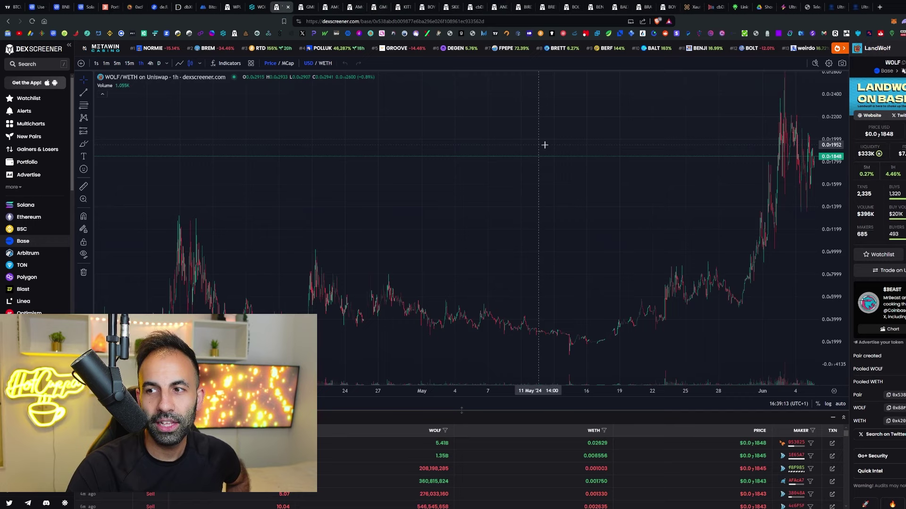
scroll(478, 179, "up", 3)
scroll(541, 182, "up", 3)
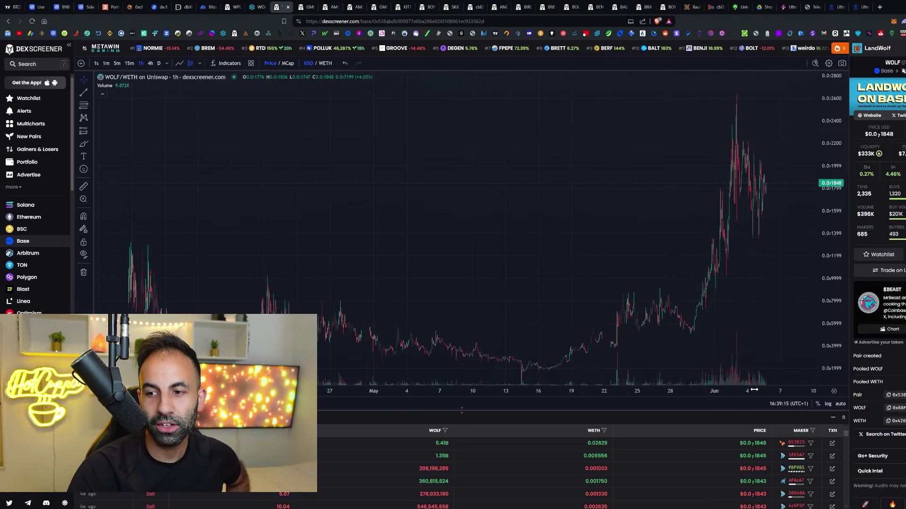
scroll(620, 397, "up", 3)
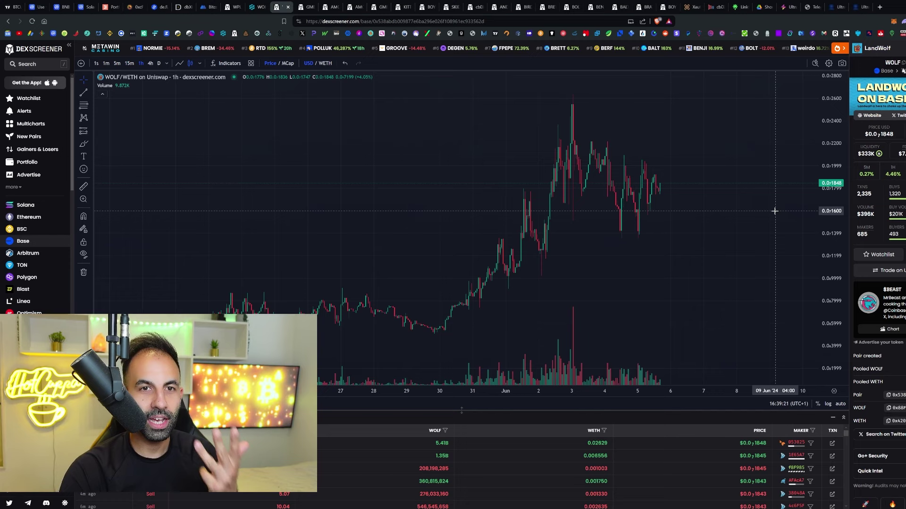
left_click(523, 7)
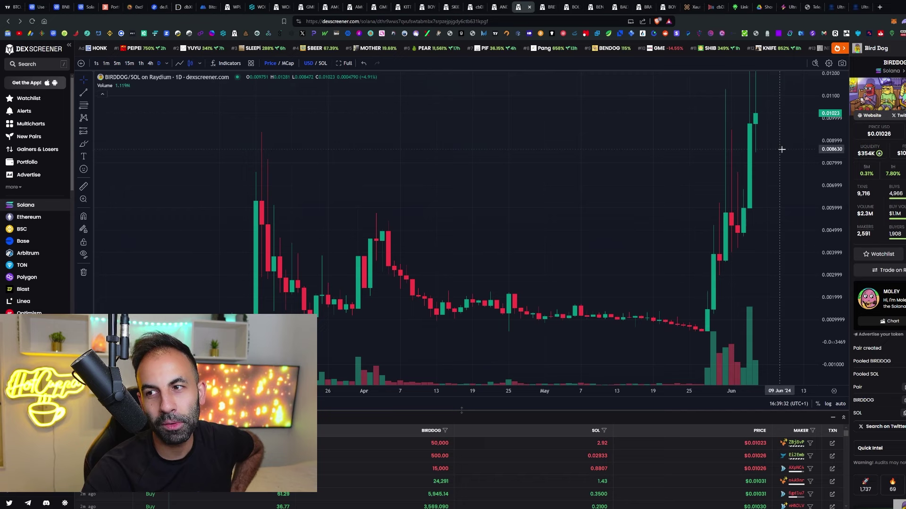
left_click_drag(830, 205, 830, 225)
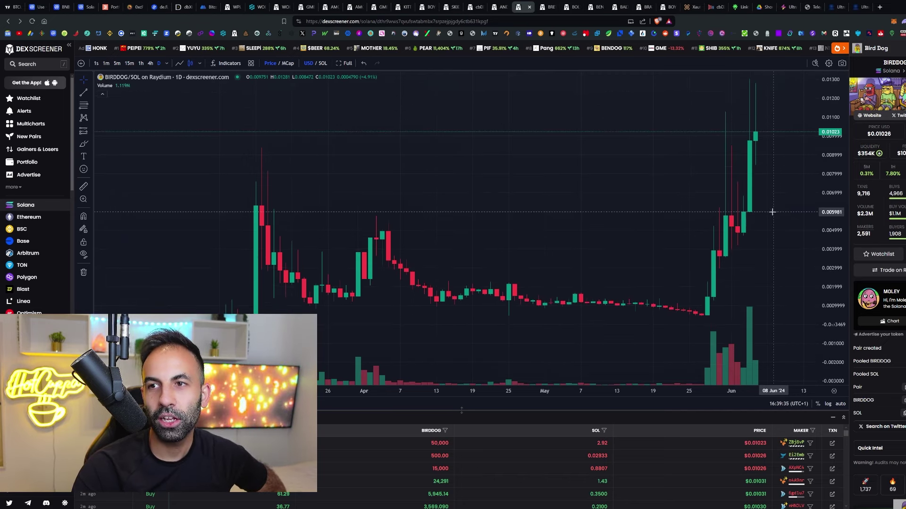
left_click_drag(775, 222, 759, 226)
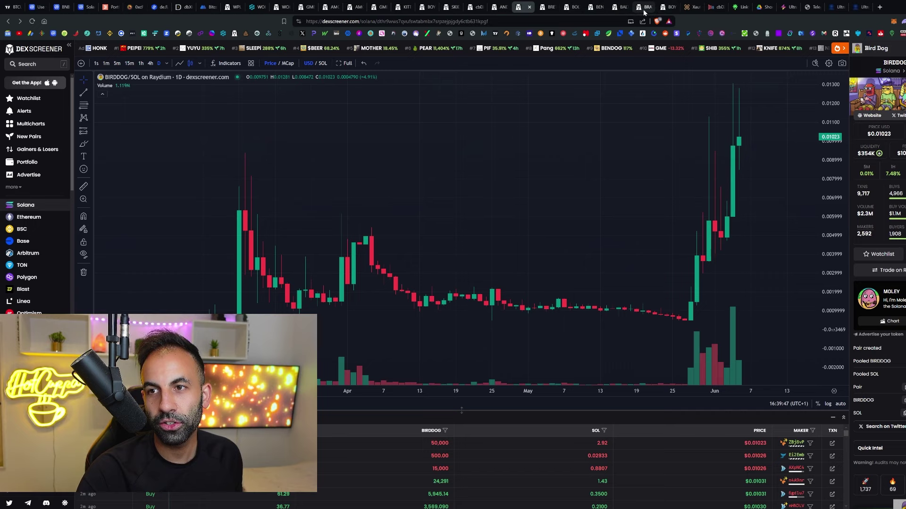
left_click(280, 8)
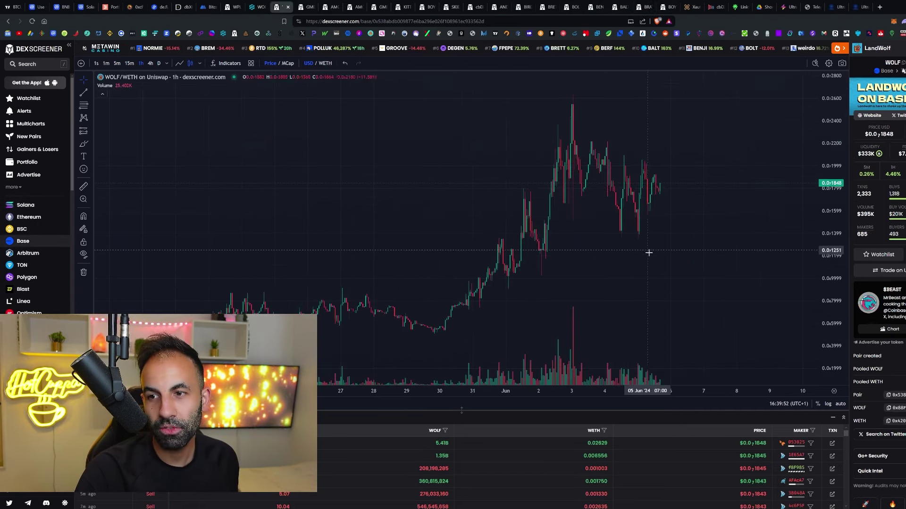
left_click(519, 8)
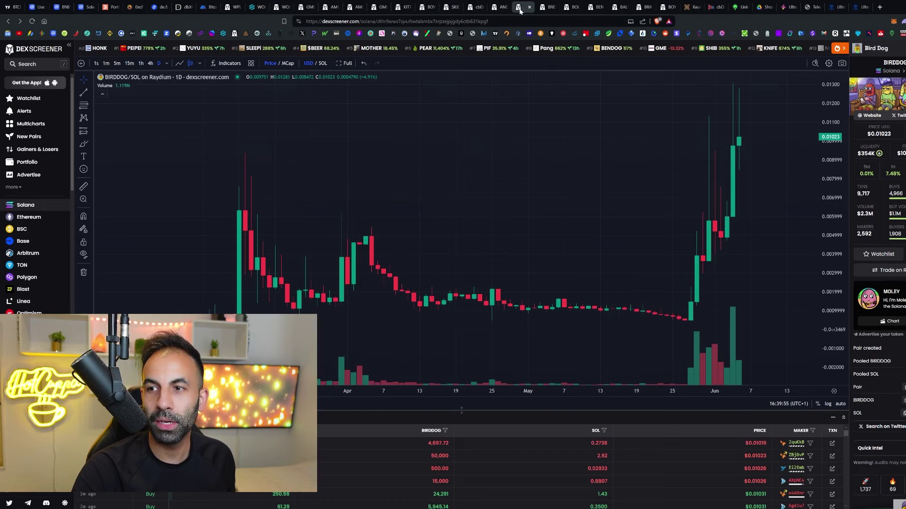
Step: Pan the BOYS/WETH chart across several days and open its X profile and X search in background tabs
left_click(662, 7)
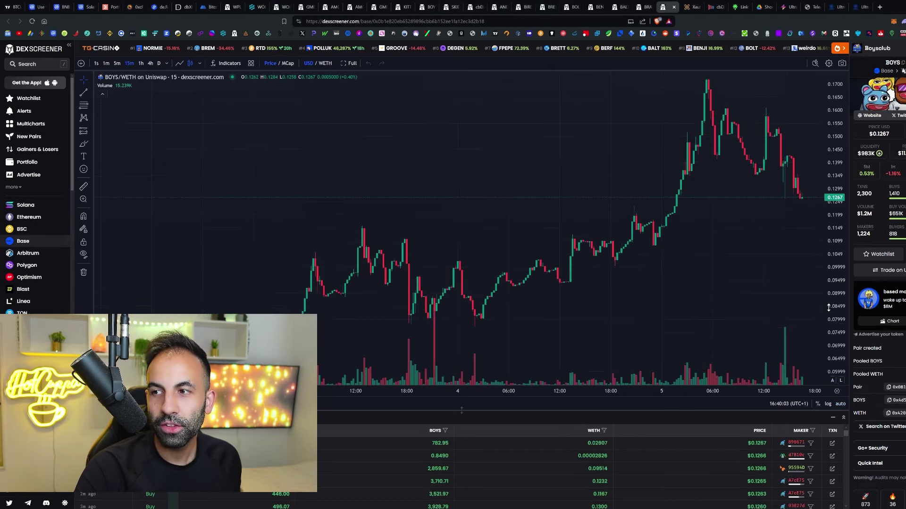
left_click_drag(748, 253, 712, 270)
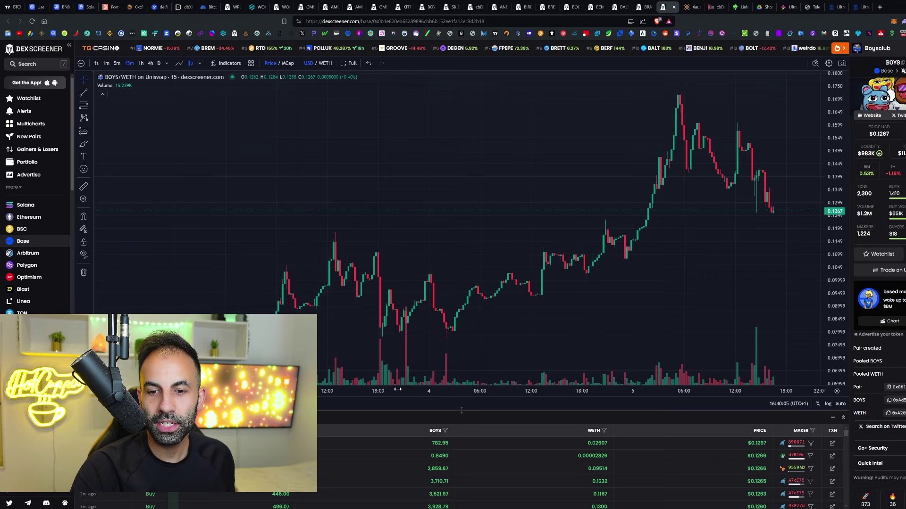
scroll(545, 371, "down", 3)
left_click_drag(501, 224, 459, 211)
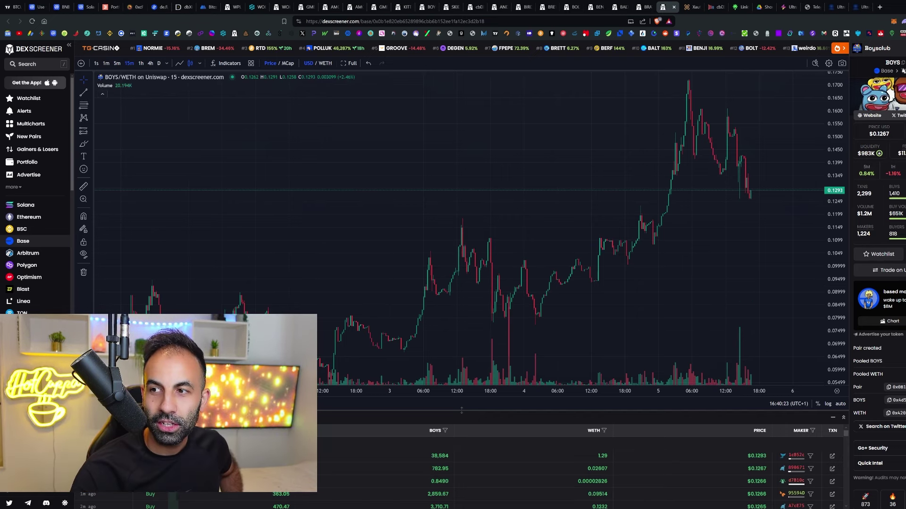
middle_click(897, 116)
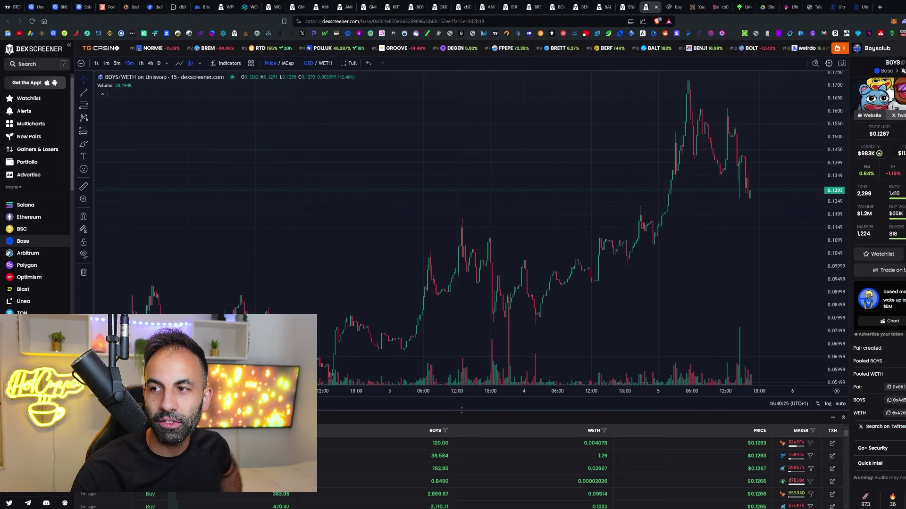
middle_click(895, 433)
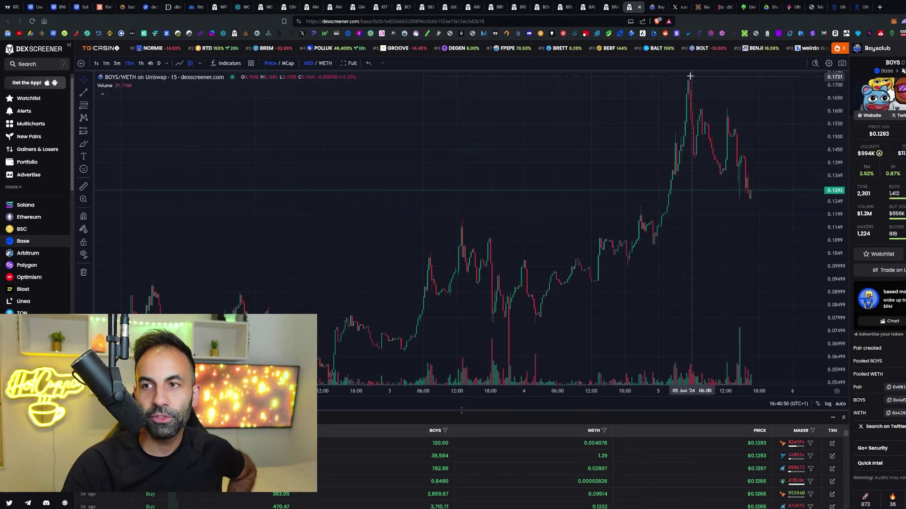
Step: Browse the Boys Club website's review videos and tokenomics, then jump back to its top
left_click(655, 10)
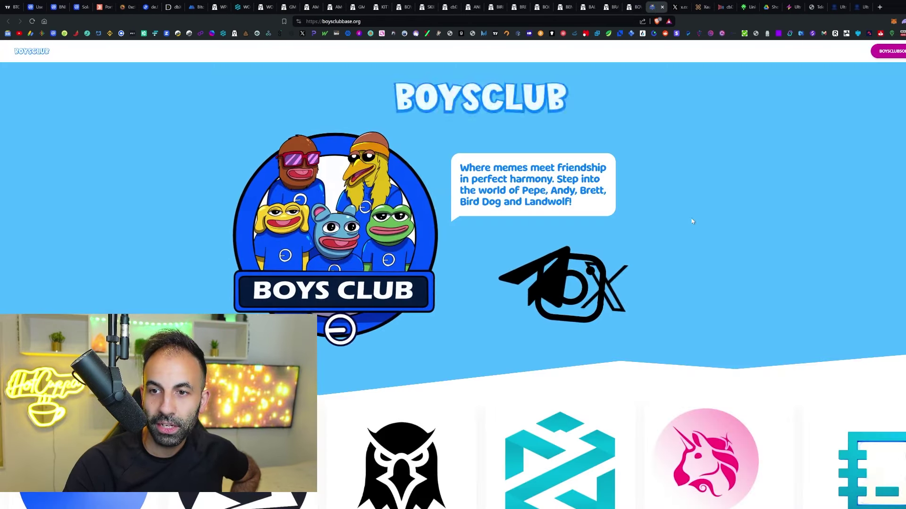
scroll(753, 161, "down", 1)
scroll(753, 161, "down", 2)
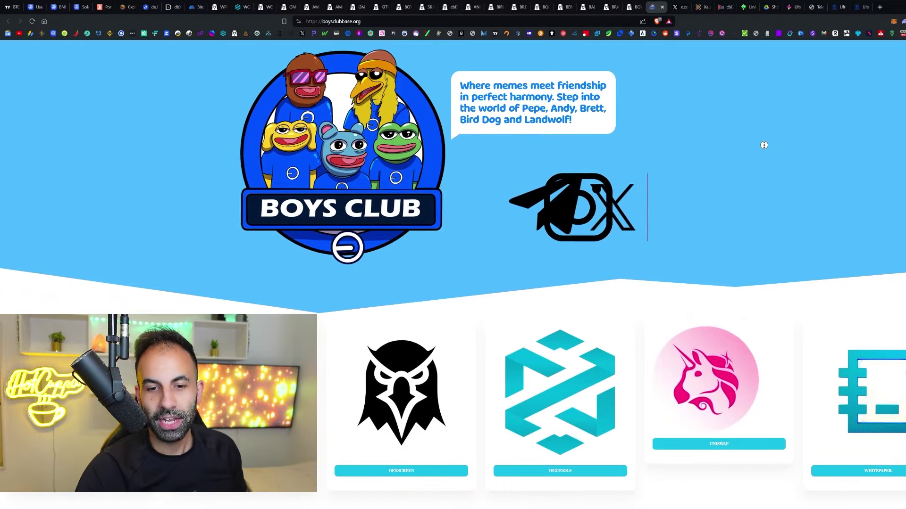
scroll(763, 146, "down", 1)
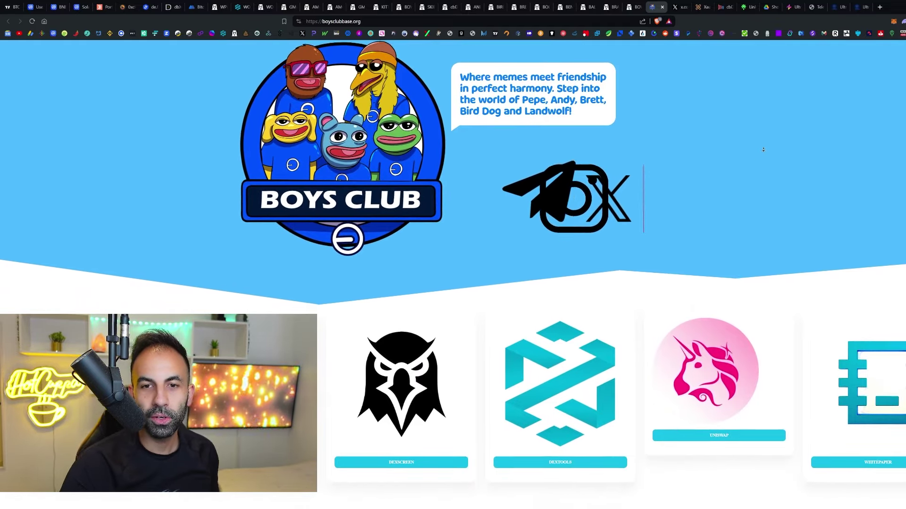
scroll(764, 150, "down", 1)
scroll(742, 187, "down", 2)
scroll(743, 186, "down", 2)
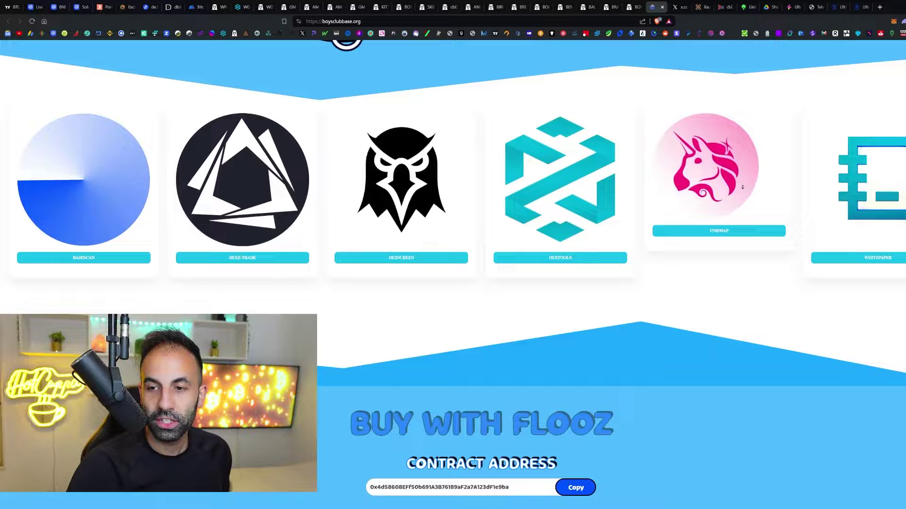
scroll(747, 198, "down", 3)
scroll(752, 213, "down", 2)
scroll(757, 230, "down", 1)
scroll(771, 212, "down", 5)
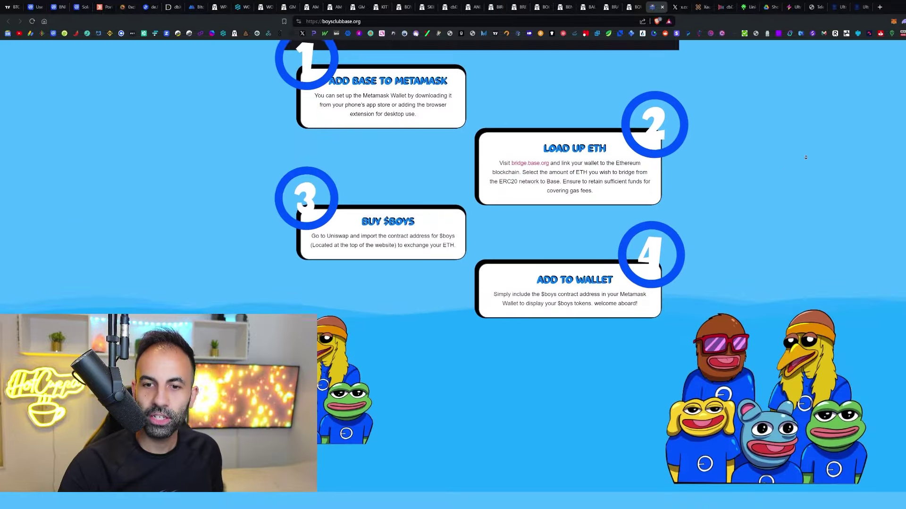
scroll(786, 198, "down", 1)
scroll(807, 182, "down", 5)
scroll(821, 149, "down", 3)
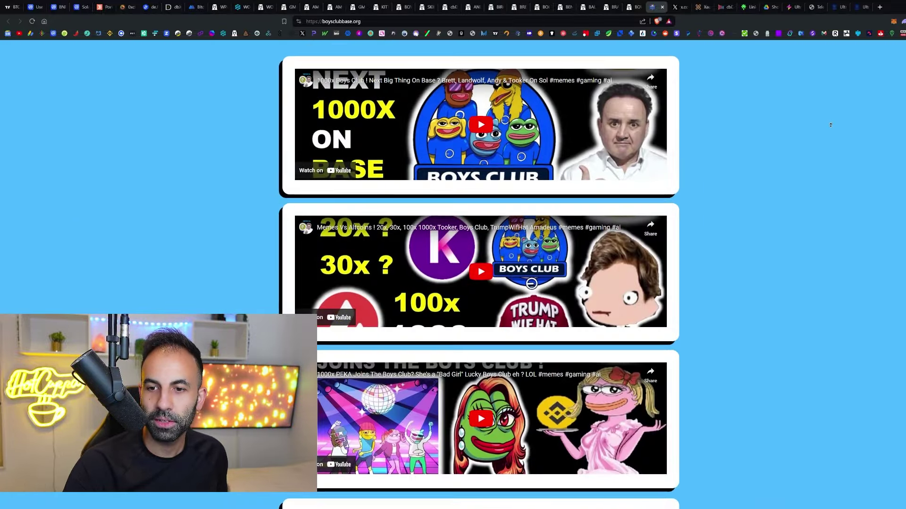
scroll(824, 135, "down", 2)
scroll(813, 152, "down", 2)
scroll(803, 170, "down", 1)
scroll(805, 191, "down", 2)
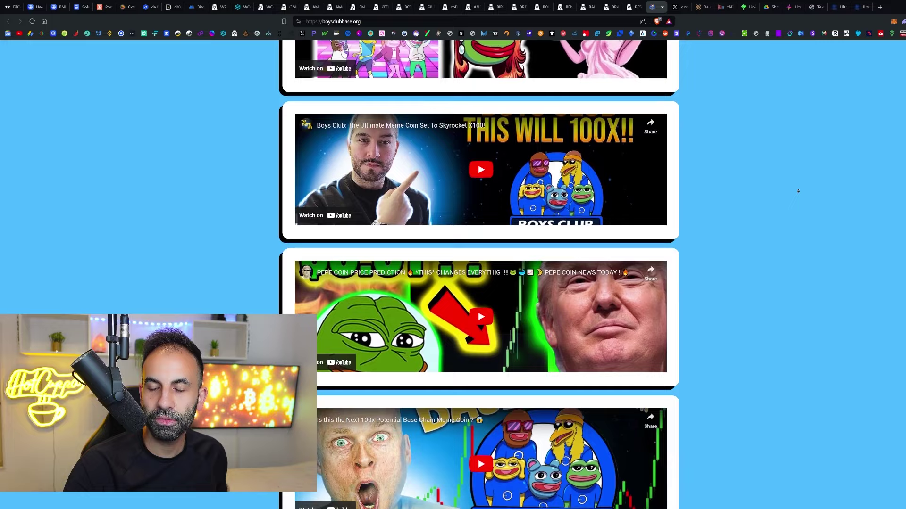
scroll(809, 227, "down", 3)
scroll(812, 262, "down", 1)
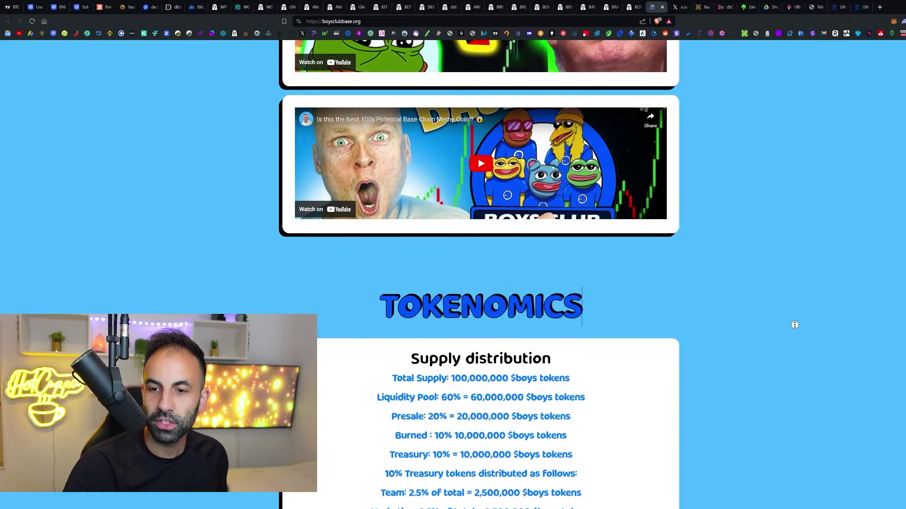
scroll(794, 325, "down", 3)
scroll(793, 325, "down", 4)
key("Home")
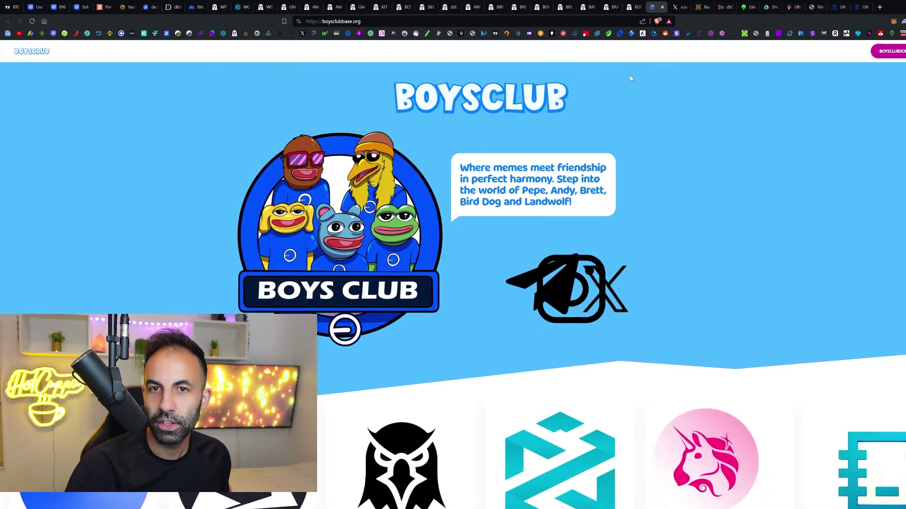
left_click(630, 9)
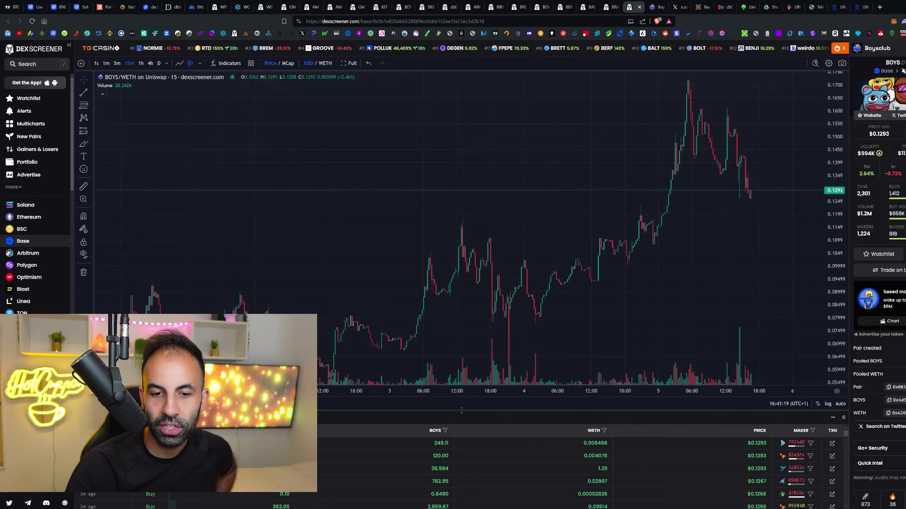
scroll(579, 373, "down", 3)
scroll(791, 239, "down", 2)
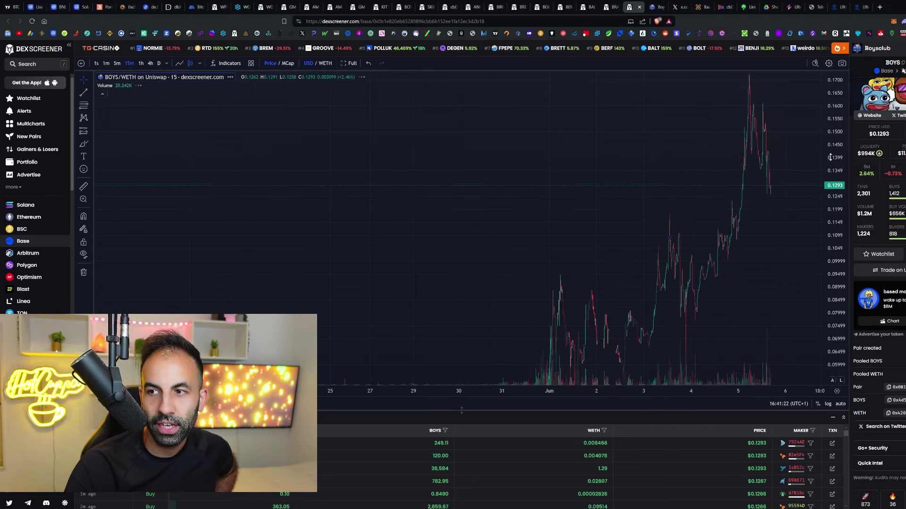
Step: Switch the BOYS/WETH chart to 1D candles and zoom in on the early-June surge
left_click_drag(791, 239, 743, 243)
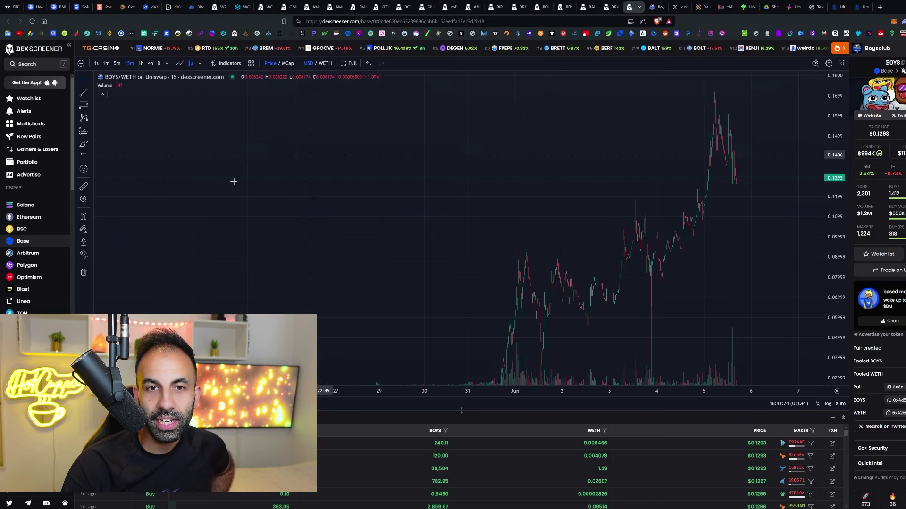
left_click(159, 63)
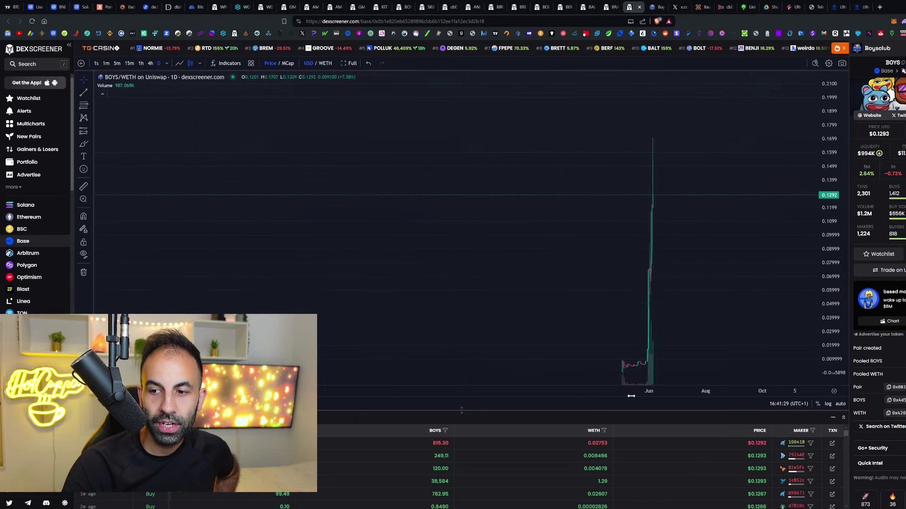
mouse_move(722, 390)
left_mouse_down()
mouse_move(496, 295)
mouse_move(725, 273)
left_mouse_up()
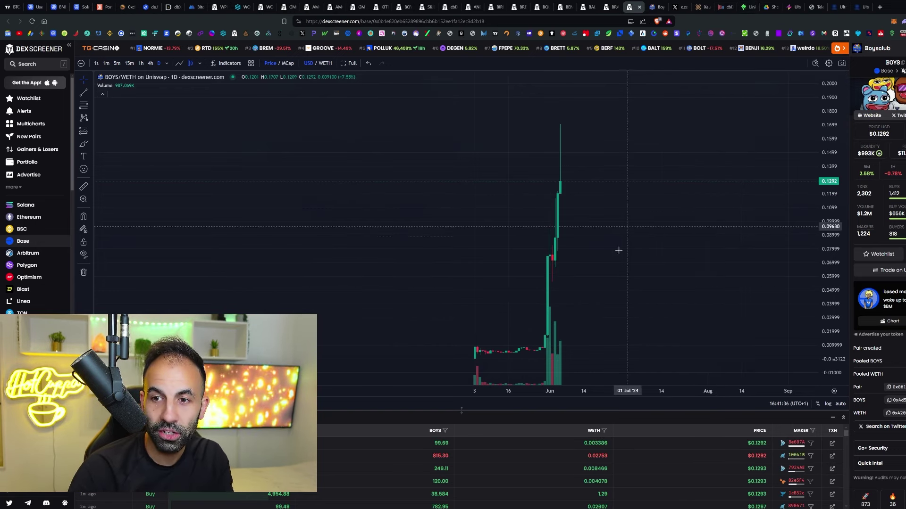
mouse_move(694, 251)
left_mouse_down()
mouse_move(794, 253)
mouse_move(750, 248)
mouse_move(761, 240)
left_mouse_up()
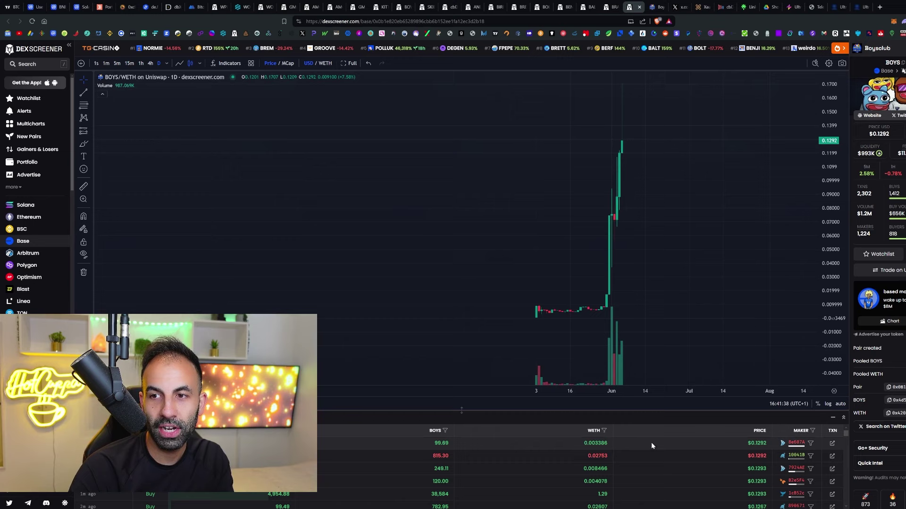
scroll(608, 255, "up", 3)
scroll(542, 117, "up", 1)
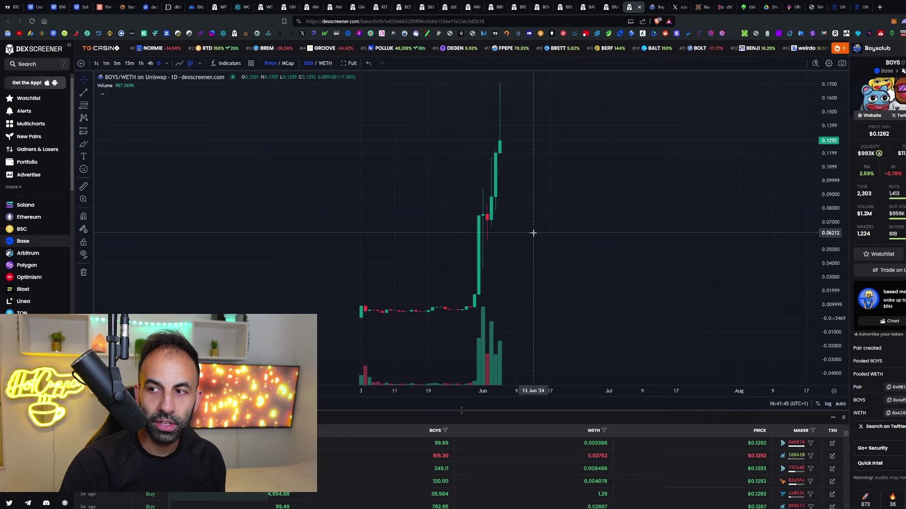
Step: Close the Boys Club website tab to reveal the boysclubbase X profile
left_click(654, 7)
key("ctrl+w")
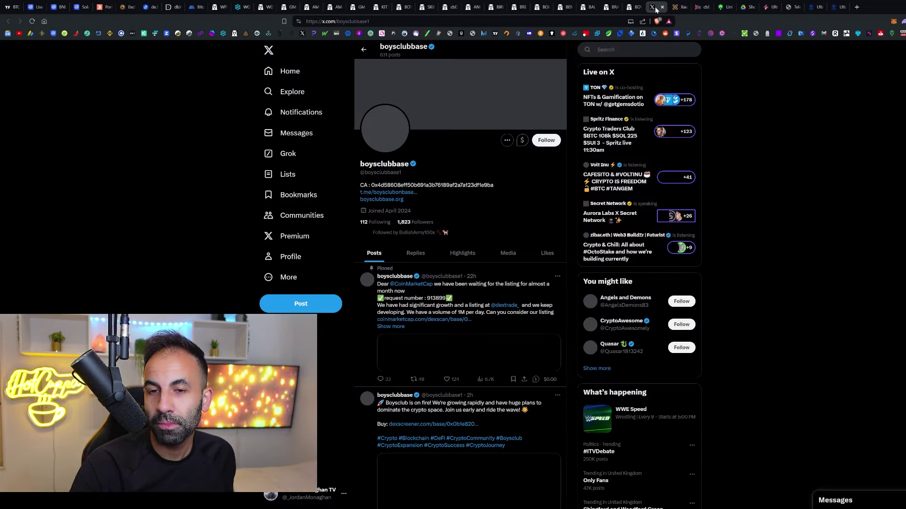
scroll(821, 163, "down", 1)
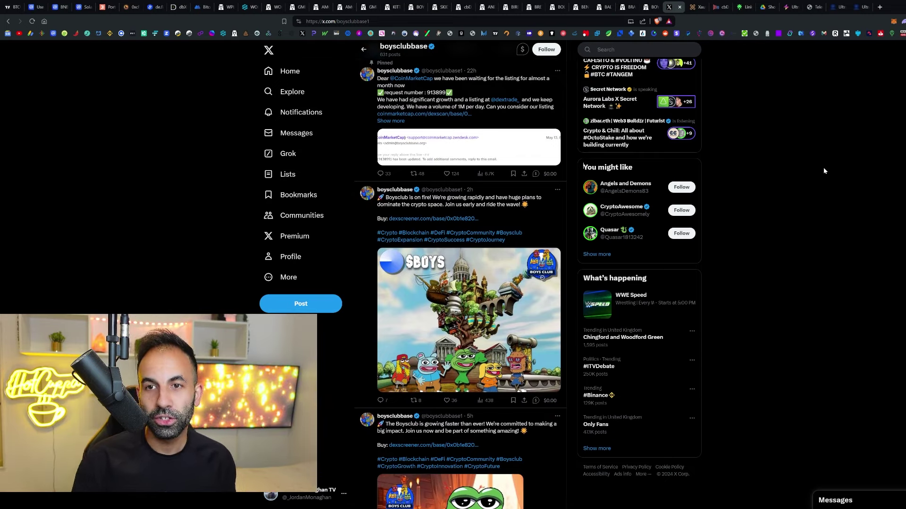
scroll(794, 268, "down", 1)
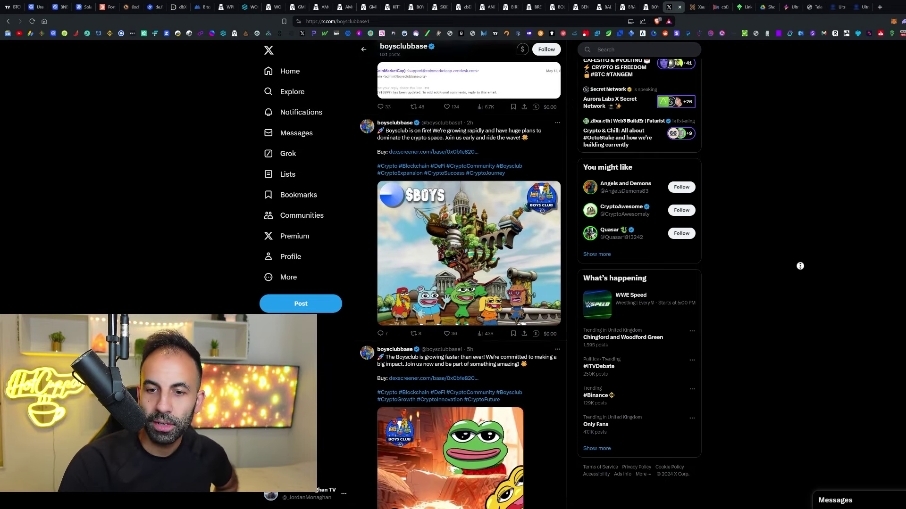
scroll(799, 266, "up", 2)
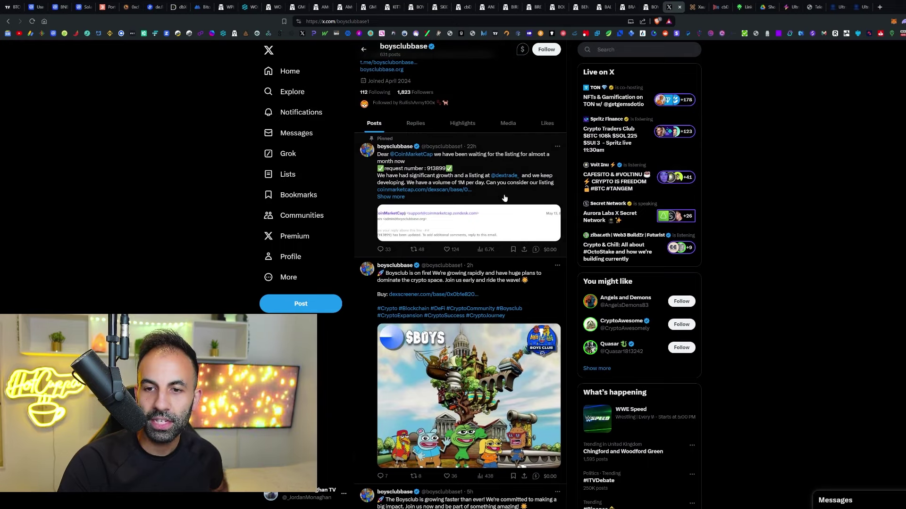
scroll(793, 308, "down", 3)
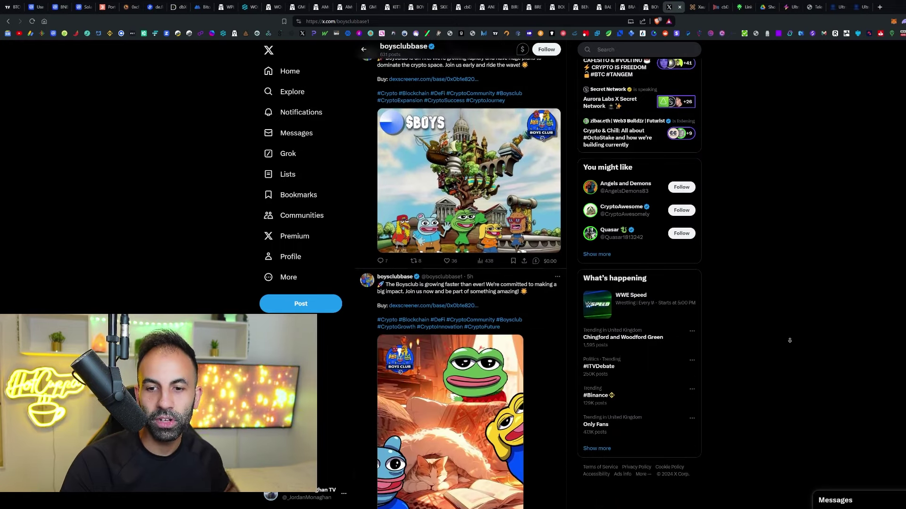
scroll(785, 307, "down", 2)
scroll(778, 307, "down", 5)
scroll(767, 306, "down", 1)
scroll(766, 306, "down", 1)
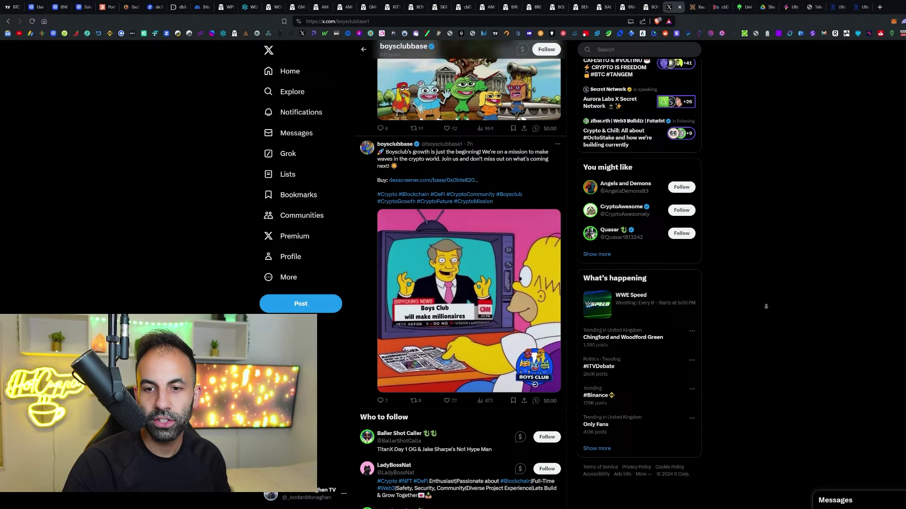
scroll(765, 307, "down", 1)
scroll(763, 307, "down", 2)
scroll(761, 306, "down", 4)
scroll(762, 307, "down", 1)
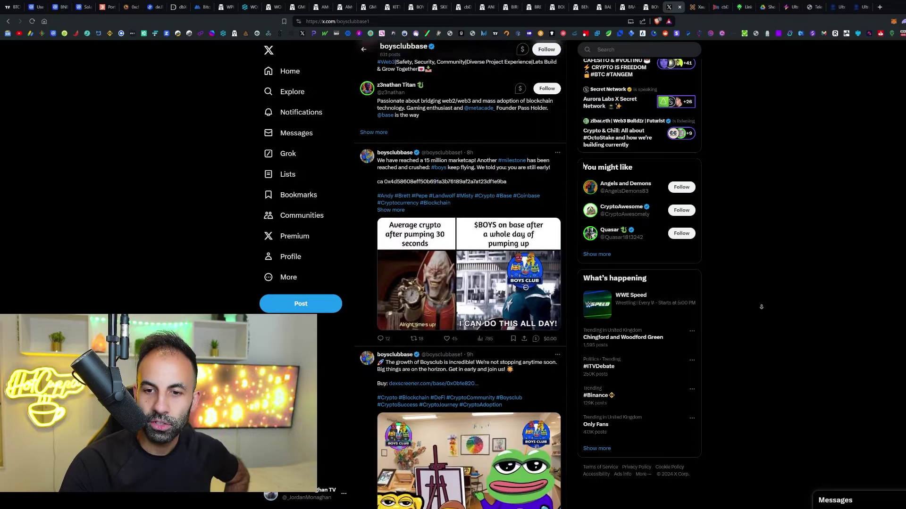
scroll(762, 304, "down", 3)
scroll(763, 301, "down", 1)
scroll(760, 114, "up", 10)
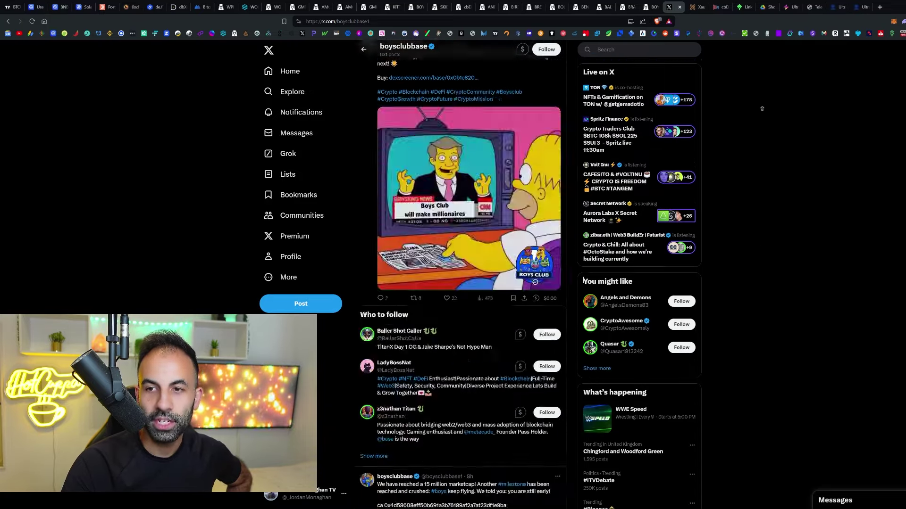
scroll(761, 113, "up", 6)
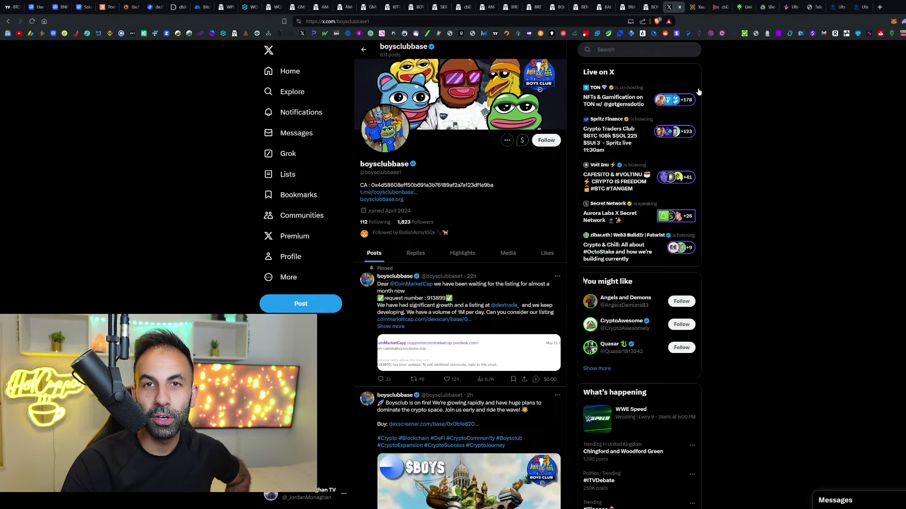
Step: Zoom the BOYS/WETH daily chart closer on the June rally, priced around $0.1339
left_click(654, 8)
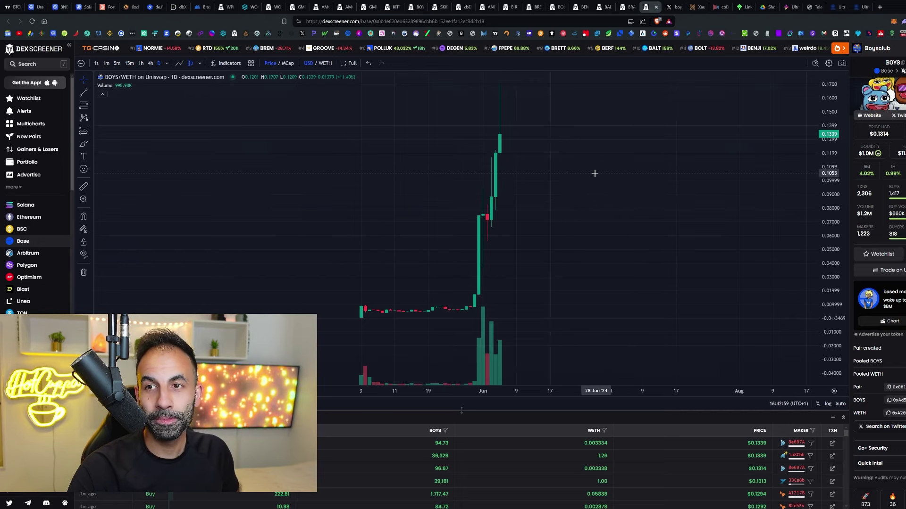
scroll(593, 175, "up", 3)
left_click_drag(552, 281, 677, 247)
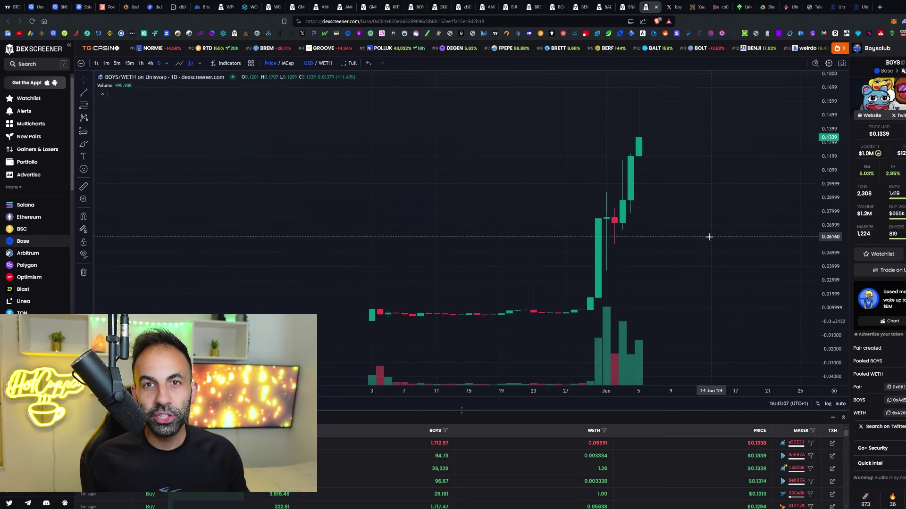